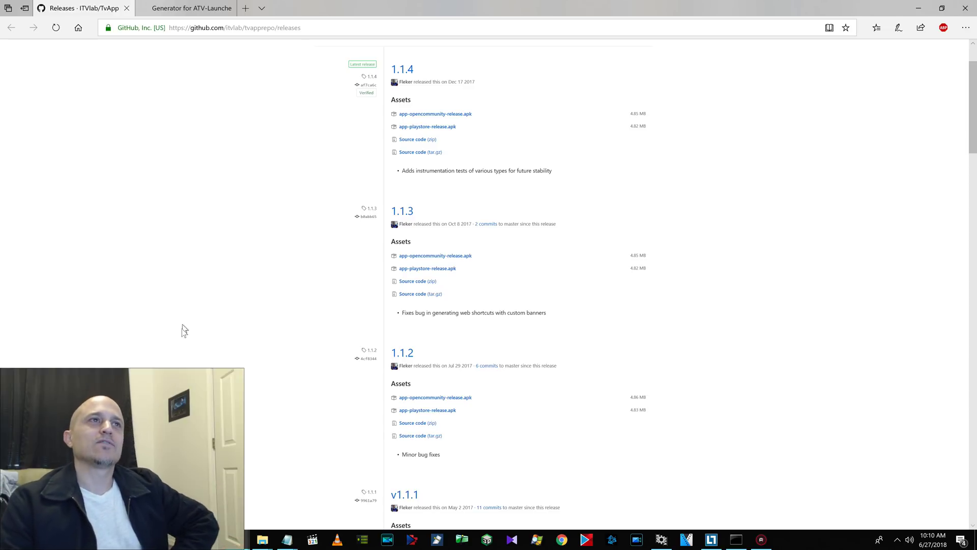
# Switch to the Command Prompt and try to start the device screen recording by running ScreenRecord.bat in C:\adbLink.
pyautogui.scroll(3, 204, 194)
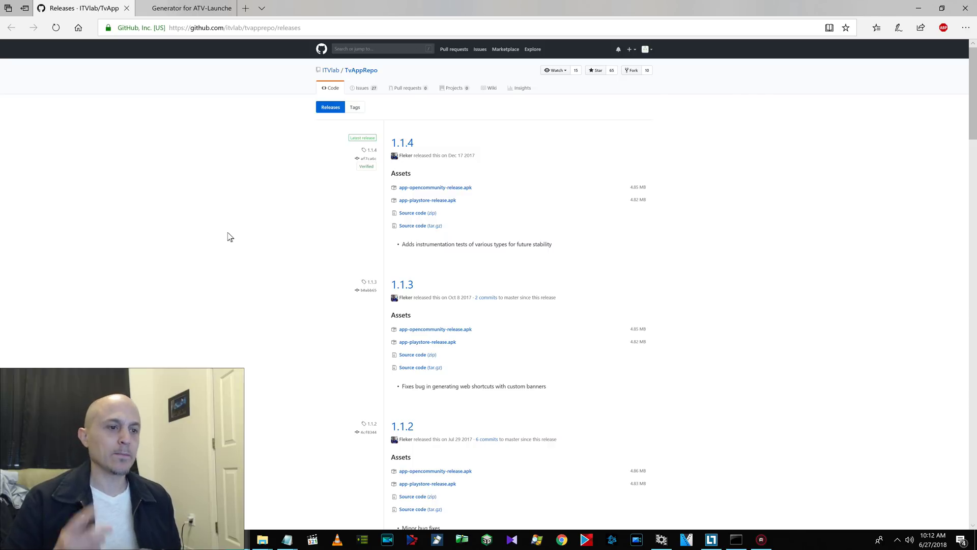
pyautogui.click(736, 540)
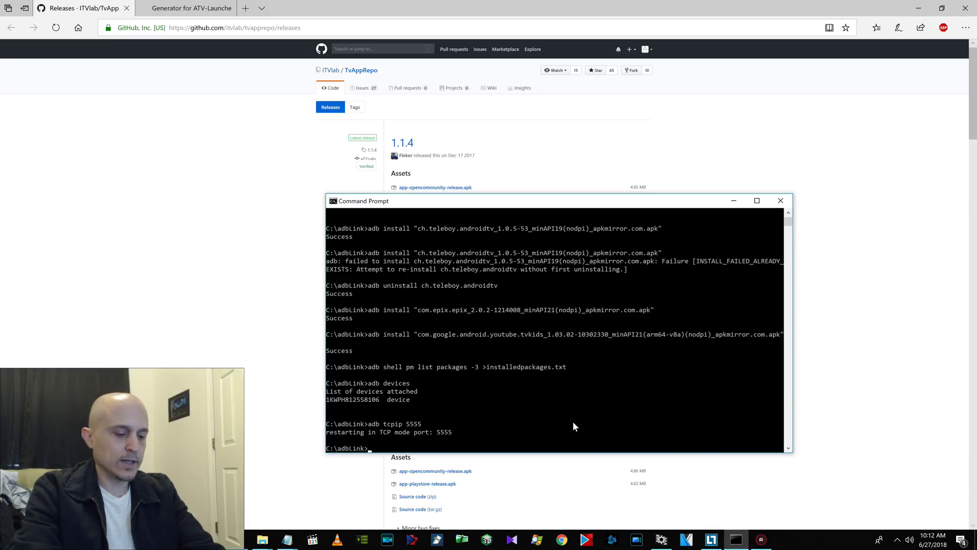
pyautogui.write('sc')
pyautogui.press('Tab')
pyautogui.press('Tab')
pyautogui.press('Tab')
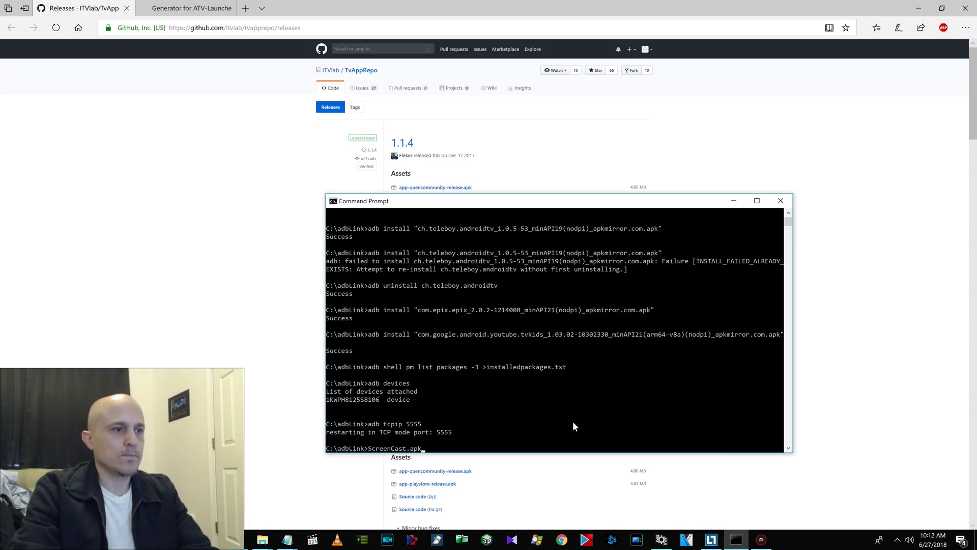
pyautogui.press('Tab')
pyautogui.press('Tab')
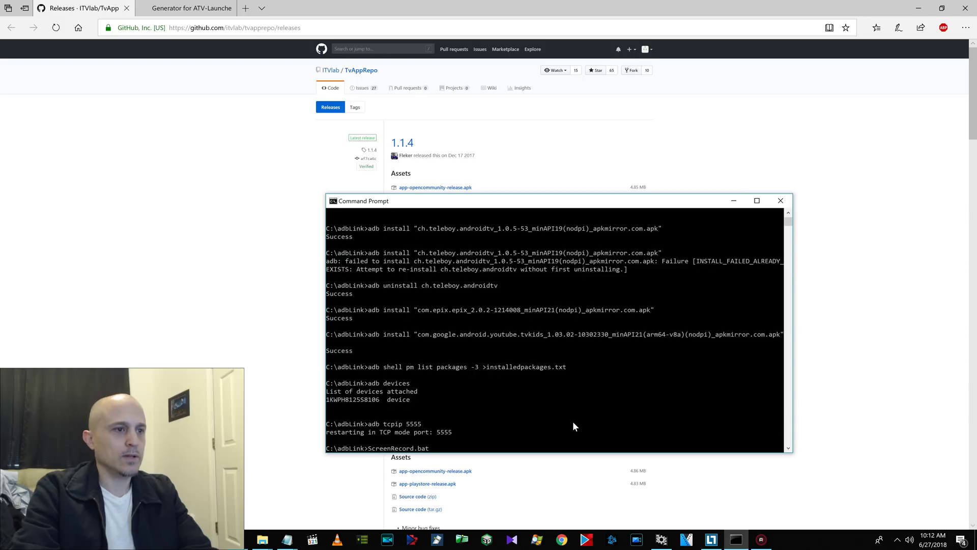
pyautogui.press('Return')
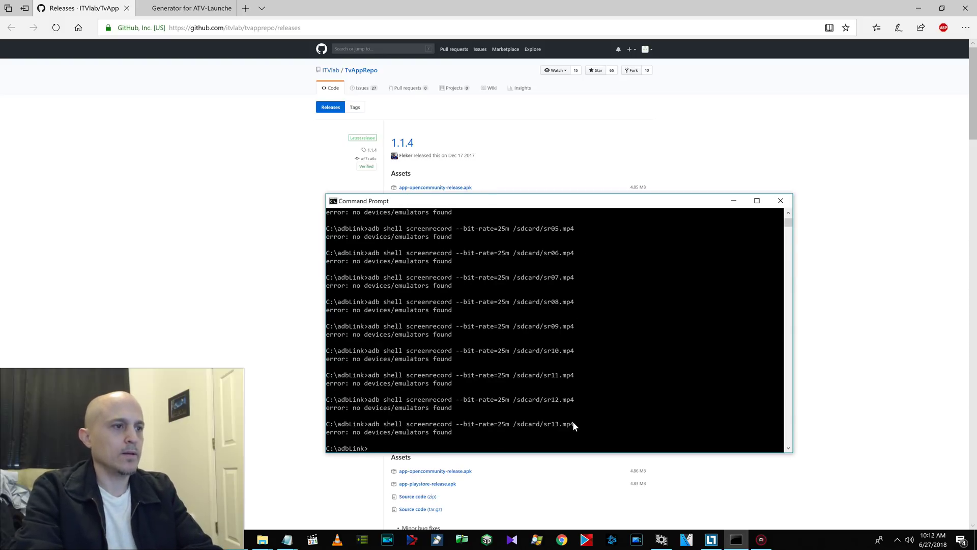
# Connect adb to 192.168.1.52:5555 with connect.bat and run ScreenRecord.bat to record the headset's screen.
pyautogui.write('connect.bat')
pyautogui.press('Return')
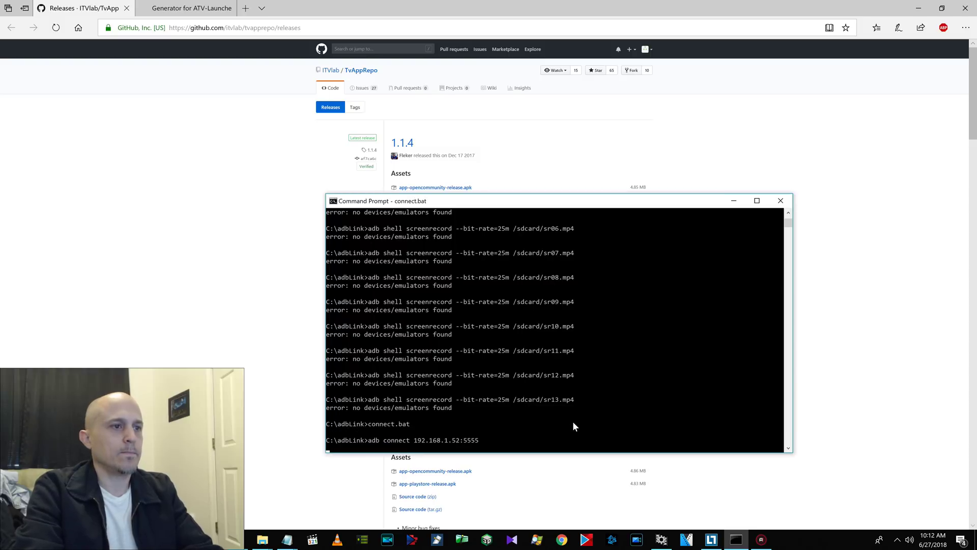
pyautogui.press('Up')
pyautogui.press('Return')
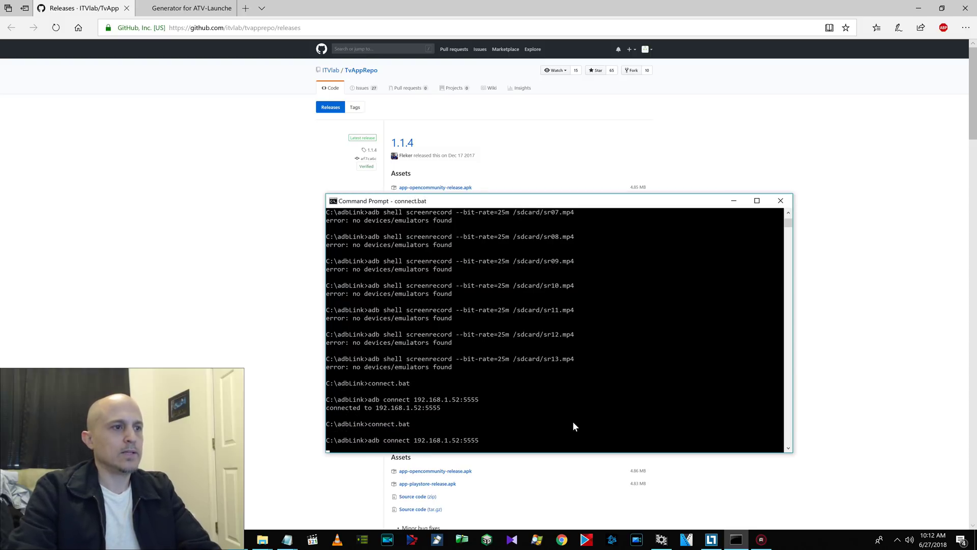
pyautogui.press('Up')
pyautogui.press('Return')
pyautogui.write('ScreenRecord.bat')
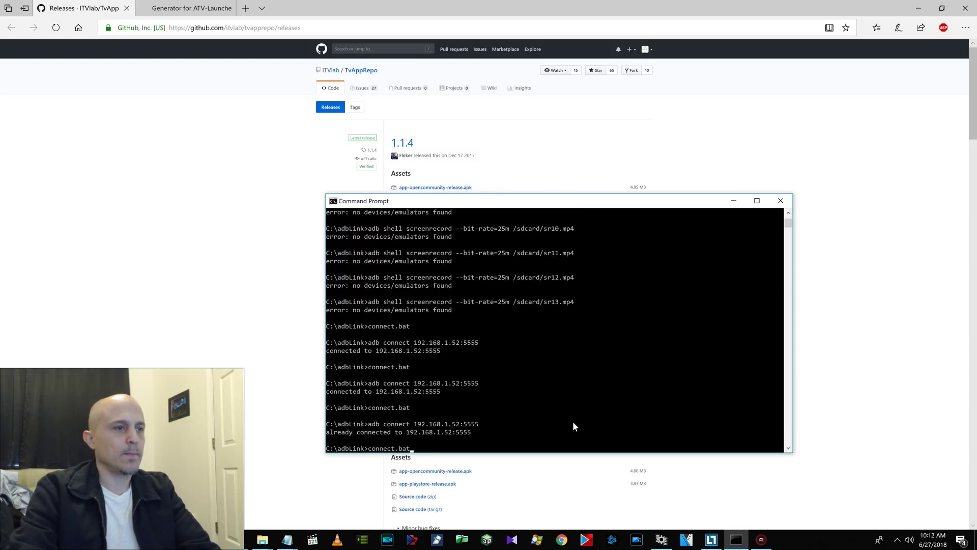
pyautogui.press('Return')
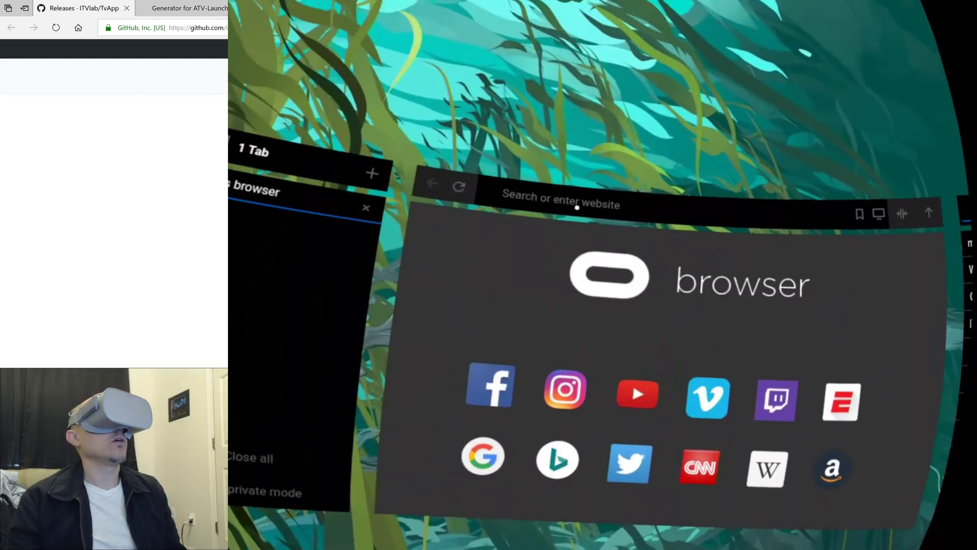
# Switch to the Oculus browser and look up firefox to reach Mozilla's archive directory /pub/android/focus/latest/.
pyautogui.click(579, 207)
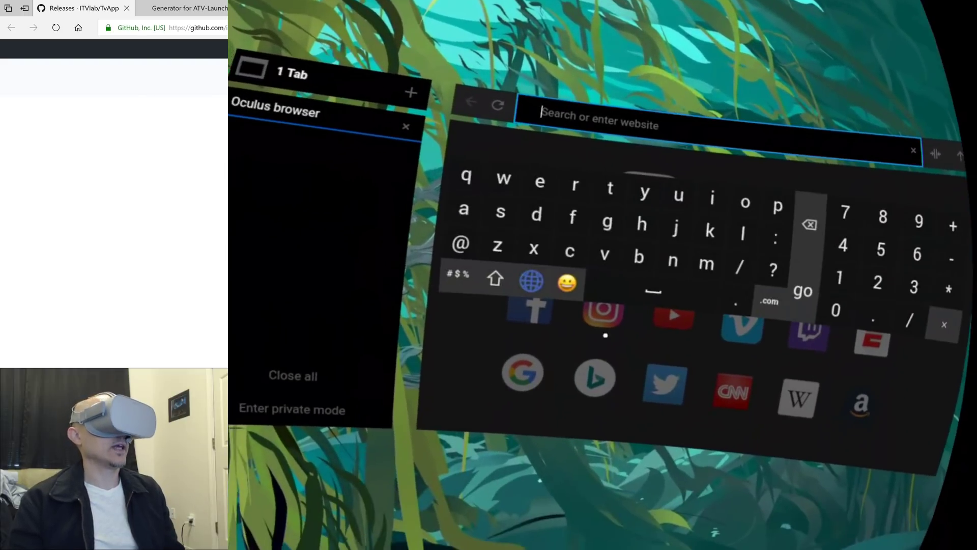
pyautogui.write('fi')
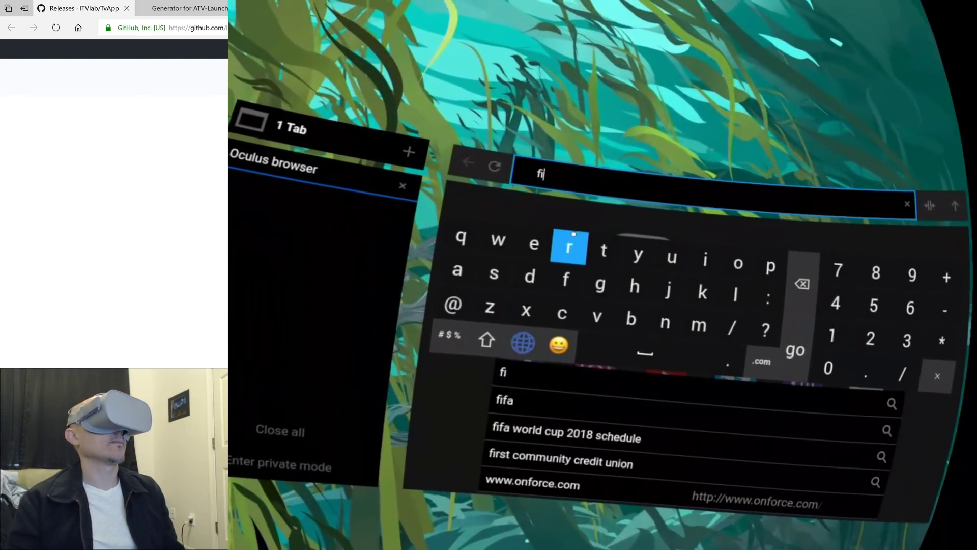
pyautogui.write('refox')
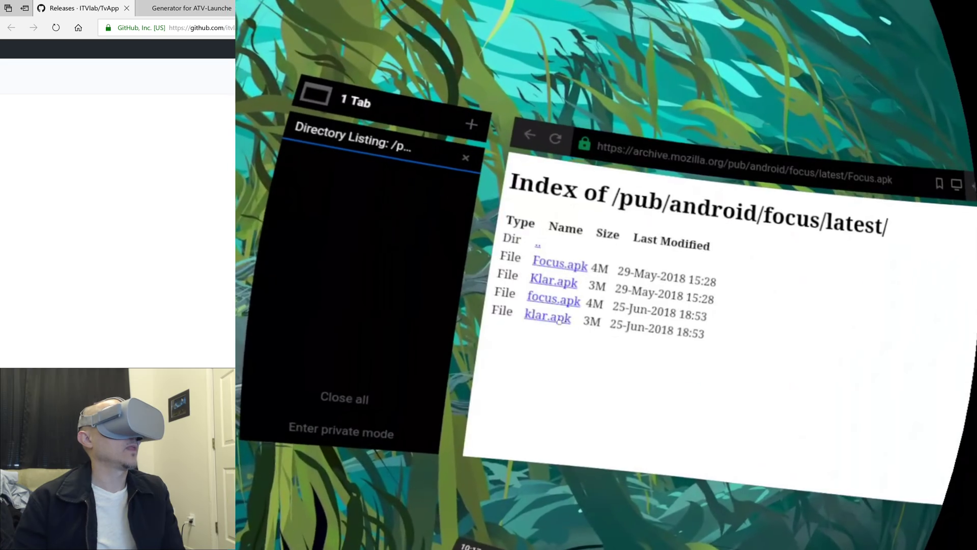
# Download Focus.apk from the directory listing, allowing multiple file downloads and accepting the repeat download.
pyautogui.click(566, 271)
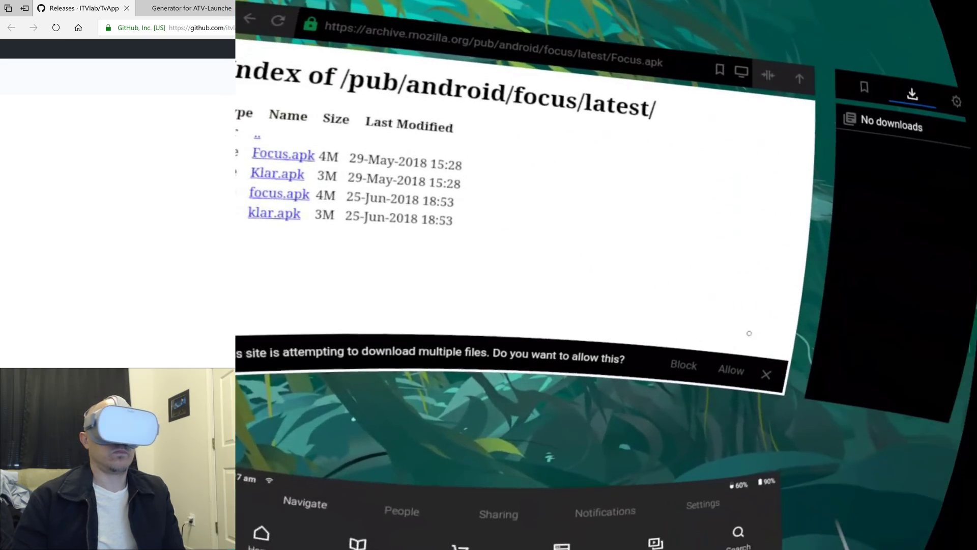
pyautogui.click(738, 373)
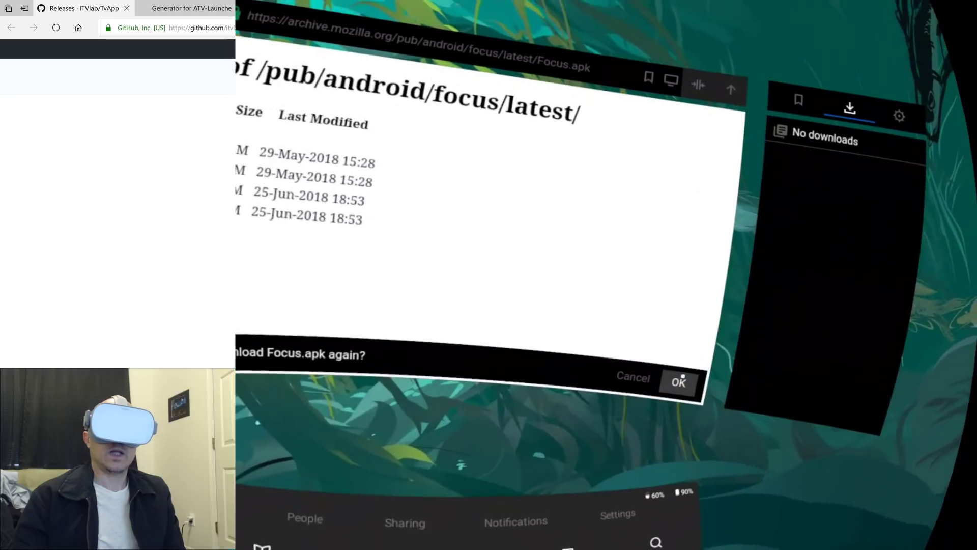
pyautogui.click(683, 377)
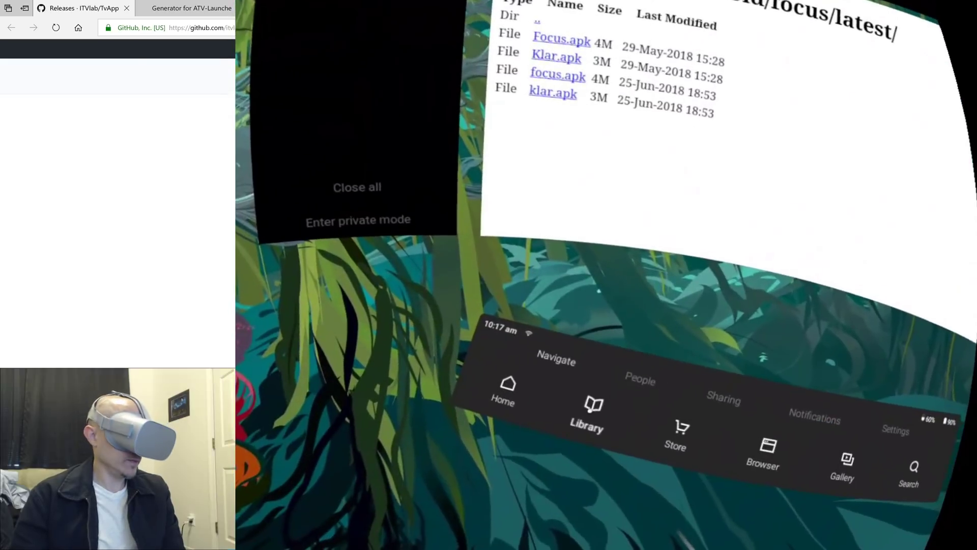
# Launch Oculus TV from the headset's app library.
pyautogui.click(589, 410)
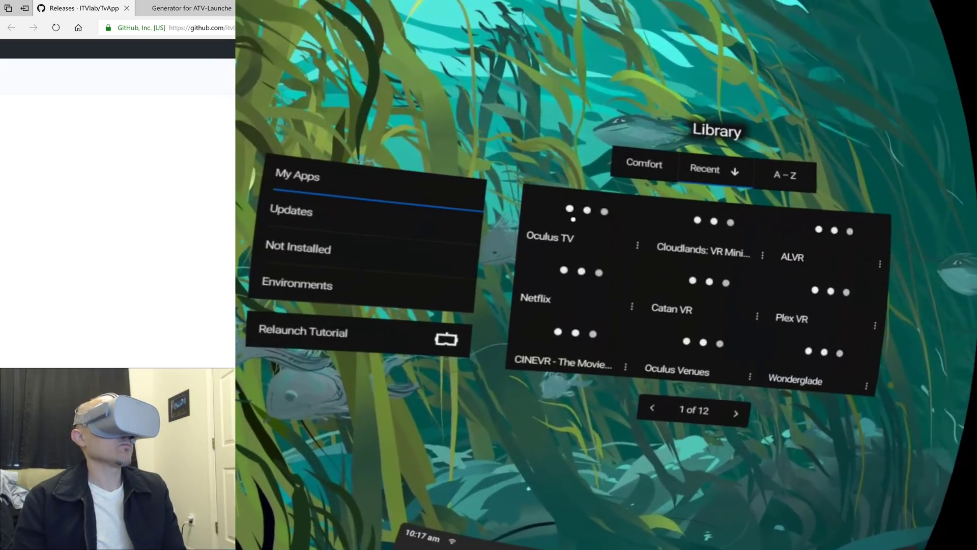
pyautogui.click(590, 218)
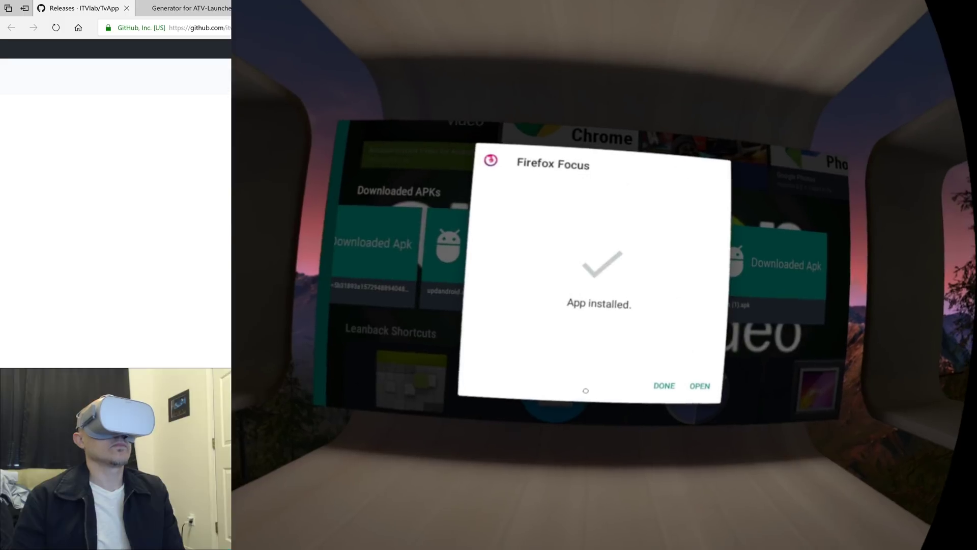
# Open the newly installed Firefox Focus and page through its introduction cards.
pyautogui.click(671, 366)
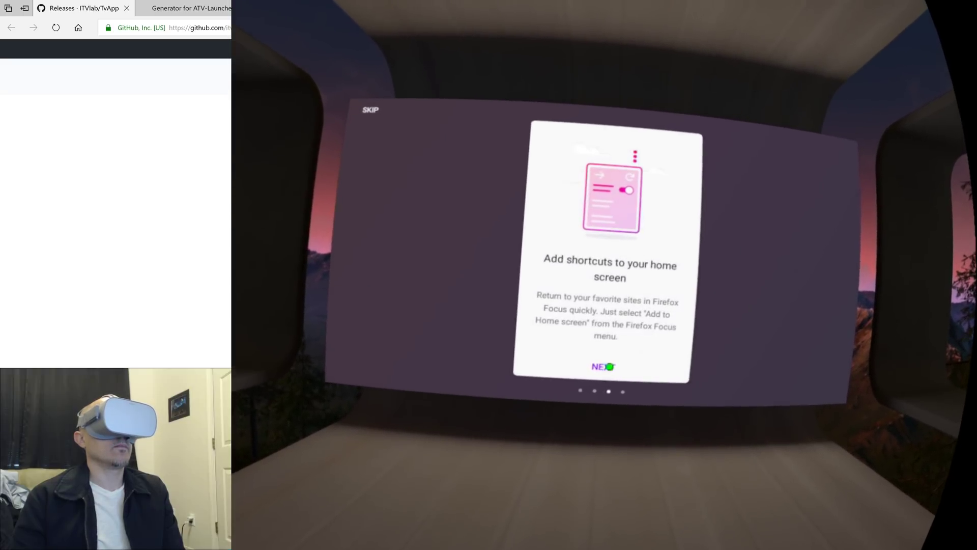
pyautogui.click(613, 371)
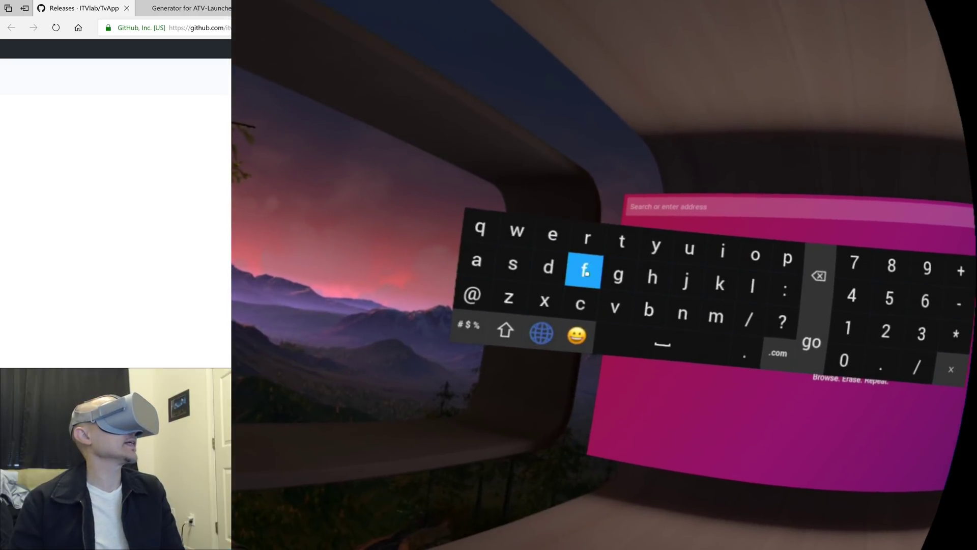
# Search the web for "test" from the Firefox Focus address bar.
pyautogui.click(609, 258)
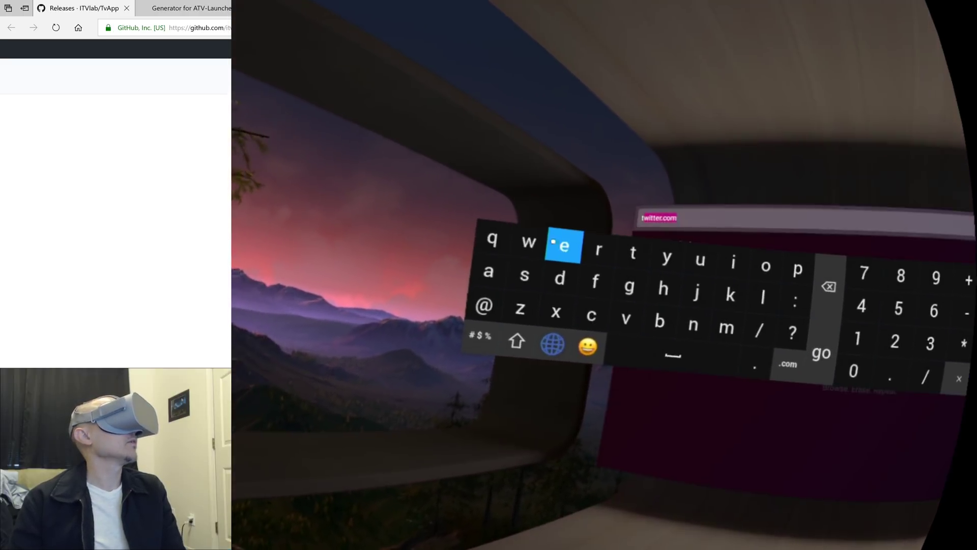
pyautogui.write('e')
pyautogui.click(523, 275)
pyautogui.click(613, 250)
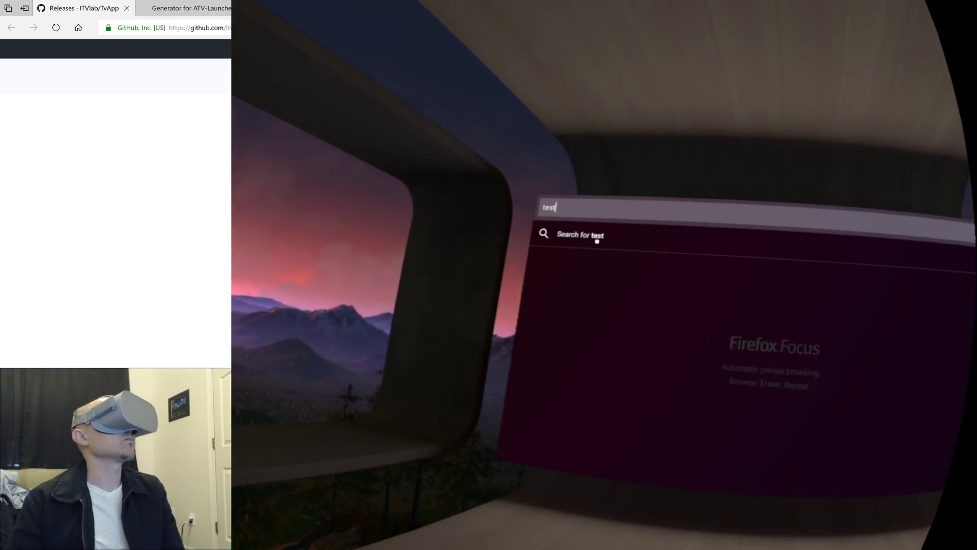
pyautogui.click(580, 235)
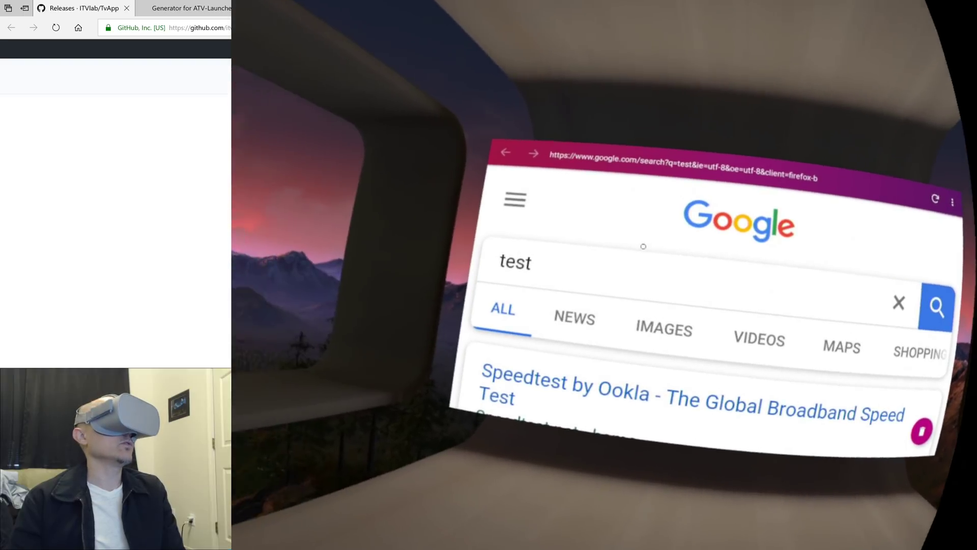
# View the link options of the Speedtest result and check that the Google search field accepts on-screen keyboard entry.
pyautogui.rightClick(535, 385)
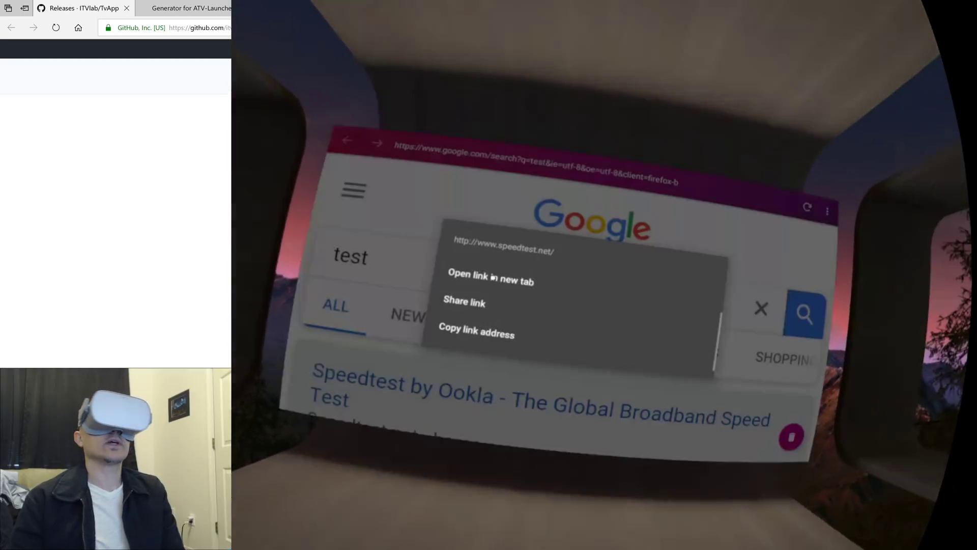
pyautogui.click(542, 219)
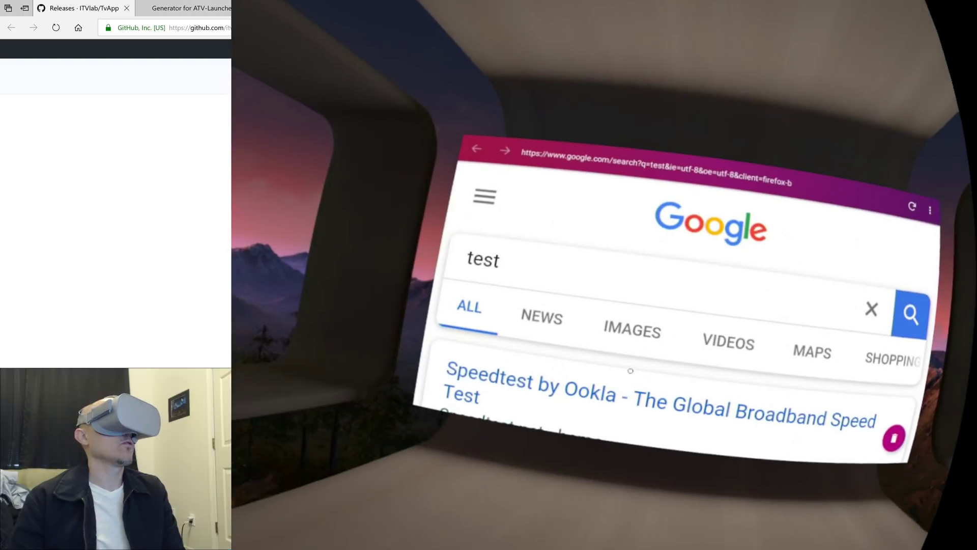
pyautogui.click(620, 319)
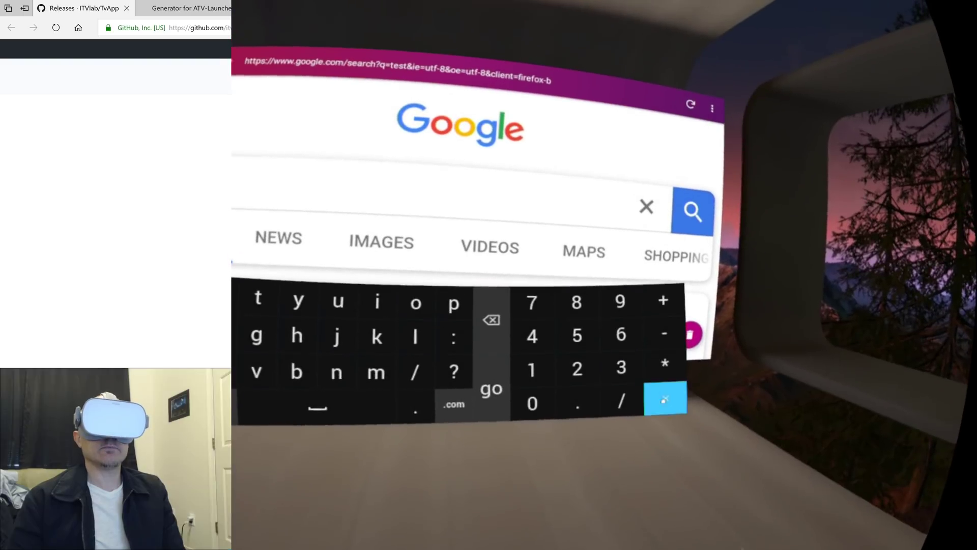
pyautogui.click(664, 400)
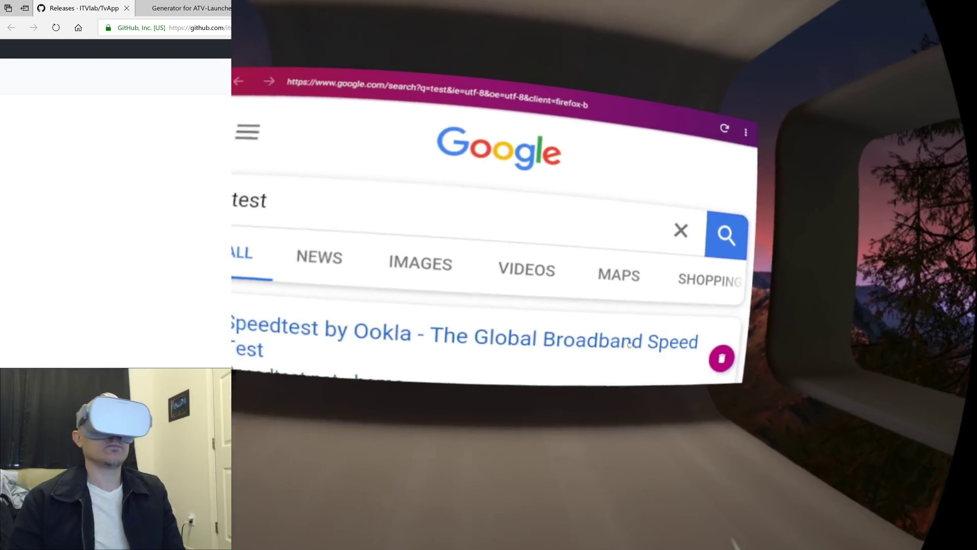
pyautogui.click(661, 275)
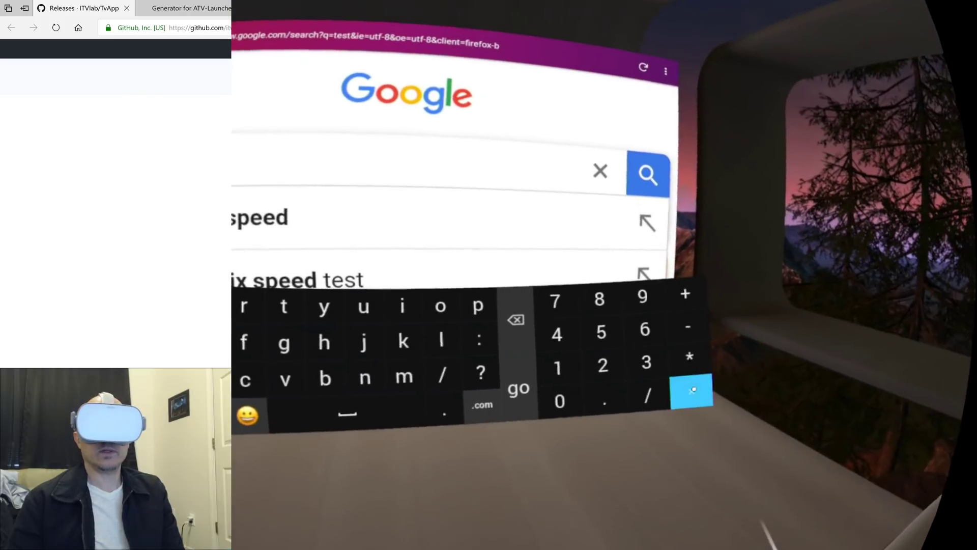
pyautogui.click(693, 388)
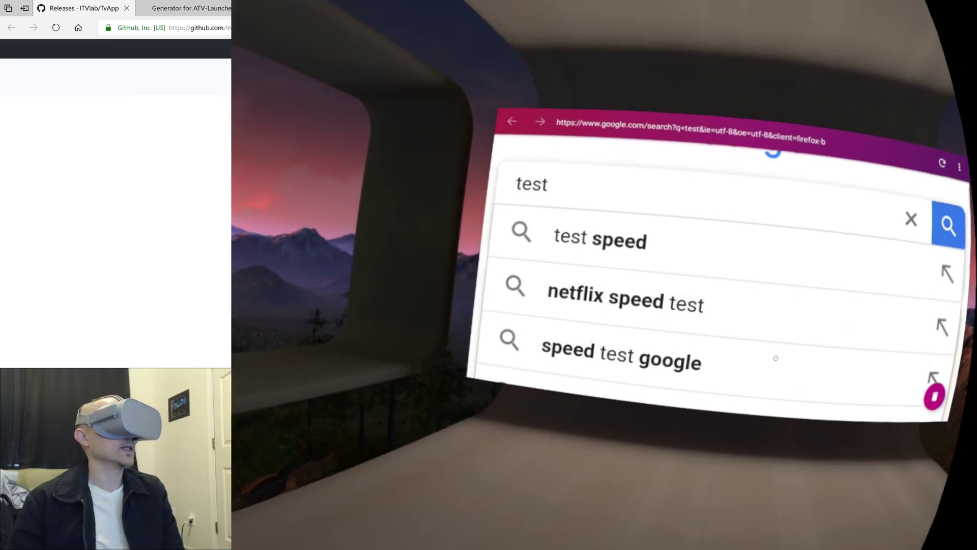
# Look through the search results page and view the Firefox Focus options menu.
pyautogui.scroll(-10, 765, 357)
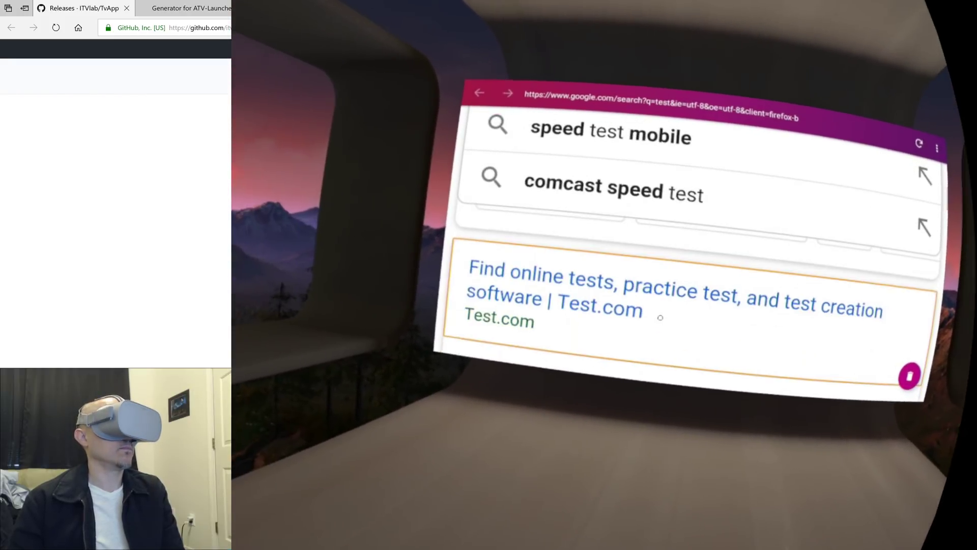
pyautogui.scroll(-5, 663, 322)
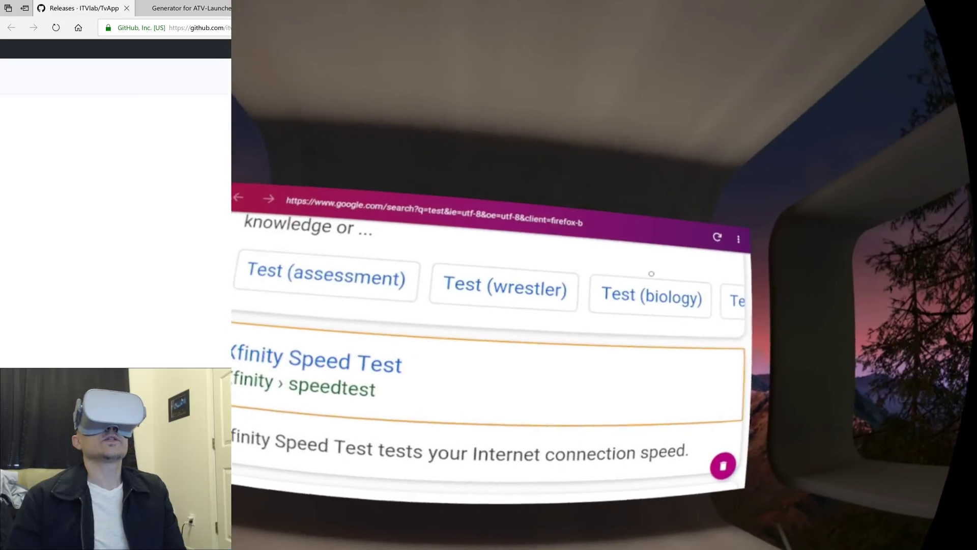
pyautogui.click(708, 249)
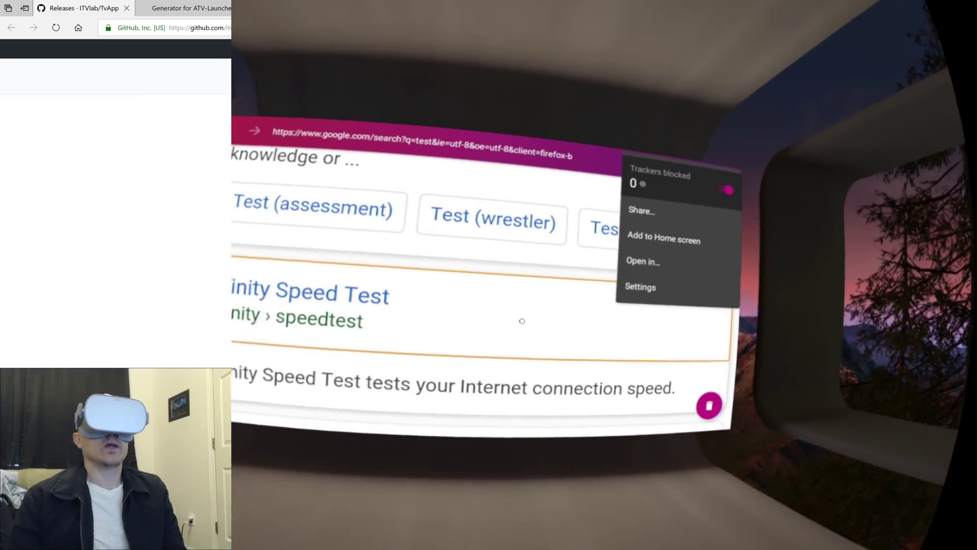
pyautogui.press('Escape')
# Leave Firefox Focus and Tv App Repo to return to the Oculus TV app list.
pyautogui.press('Escape')
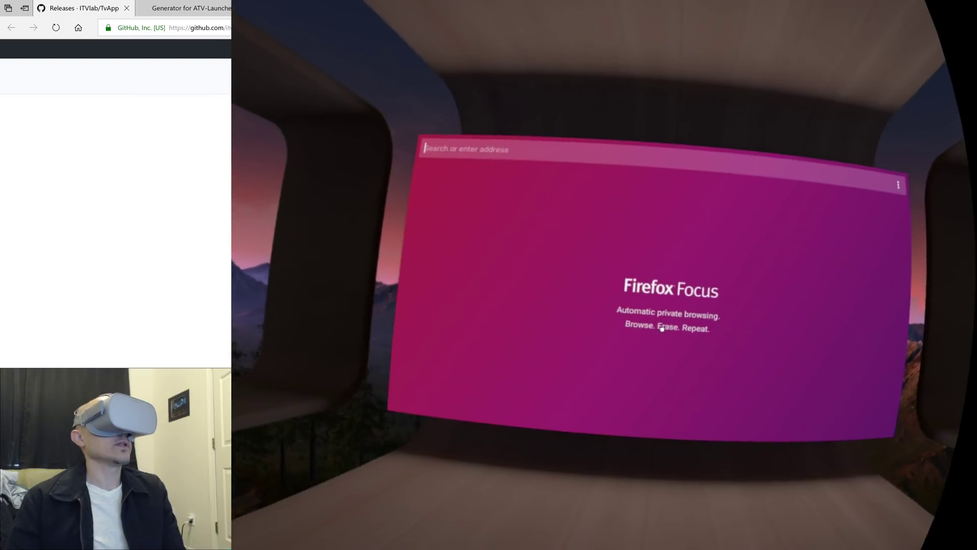
pyautogui.press('Escape')
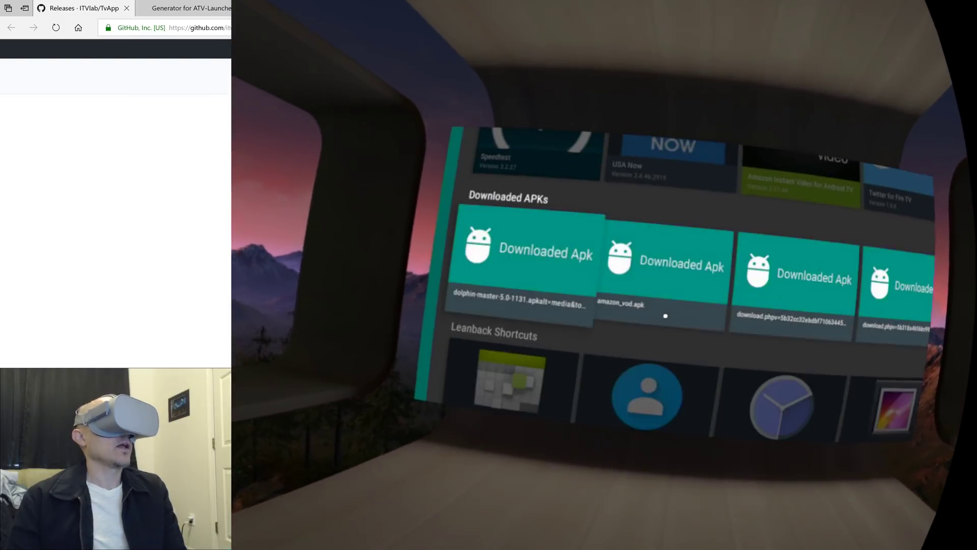
pyautogui.press('Escape')
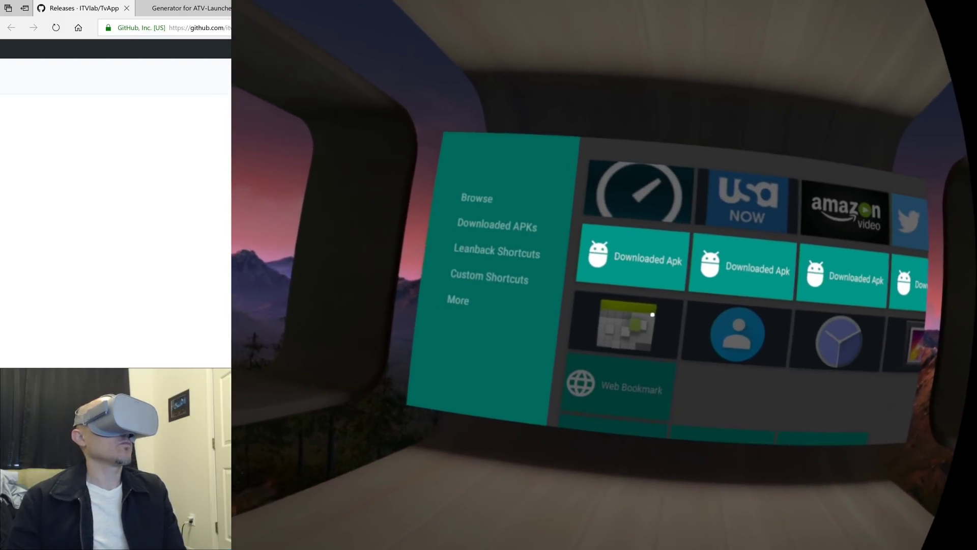
pyautogui.press('Escape')
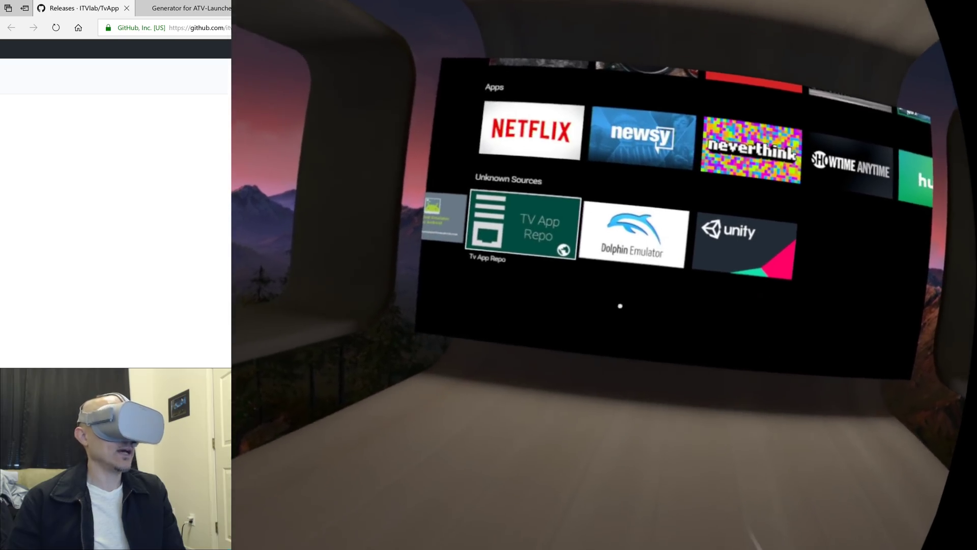
# Relaunch Oculus TV from the library and install the Leanback shortcut for Firefox Focus from Tv App Repo.
pyautogui.press('Escape')
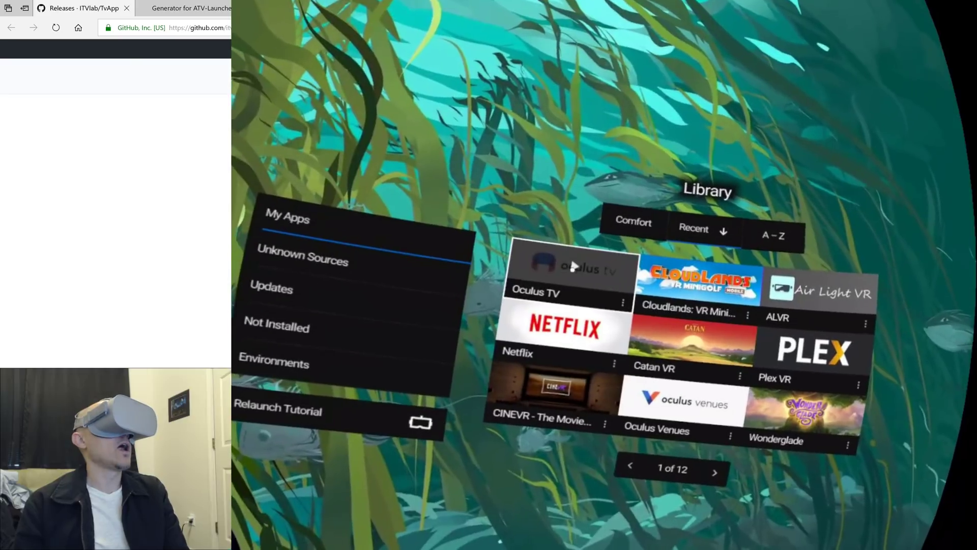
pyautogui.click(574, 271)
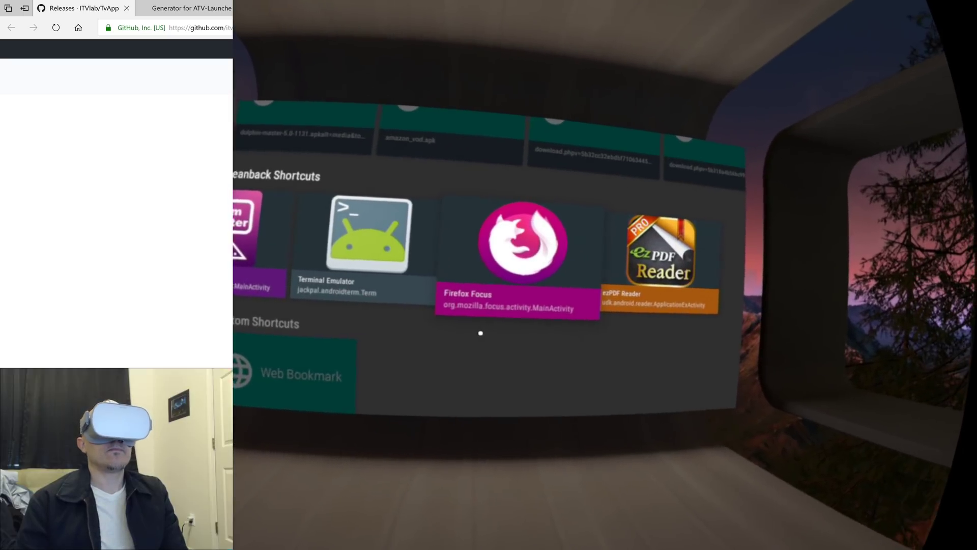
pyautogui.click(465, 334)
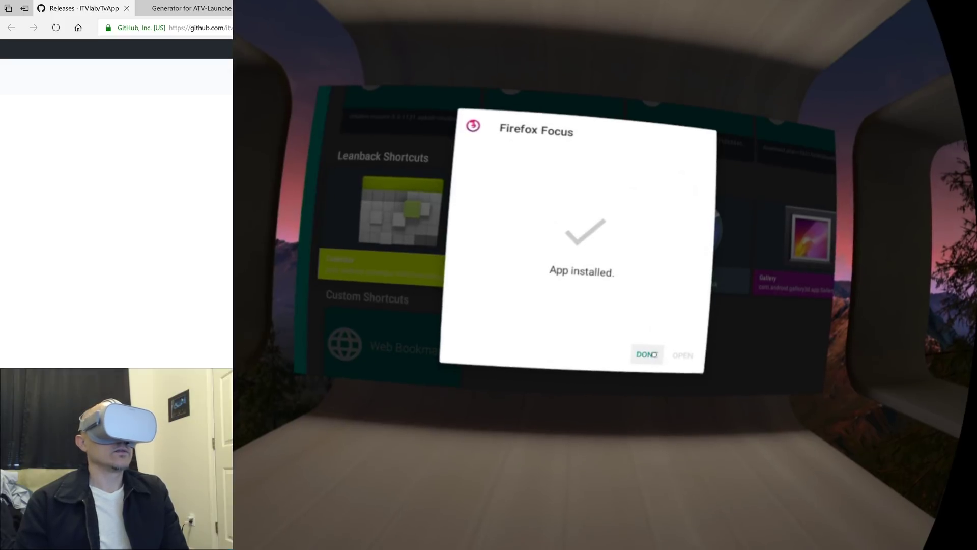
pyautogui.click(654, 354)
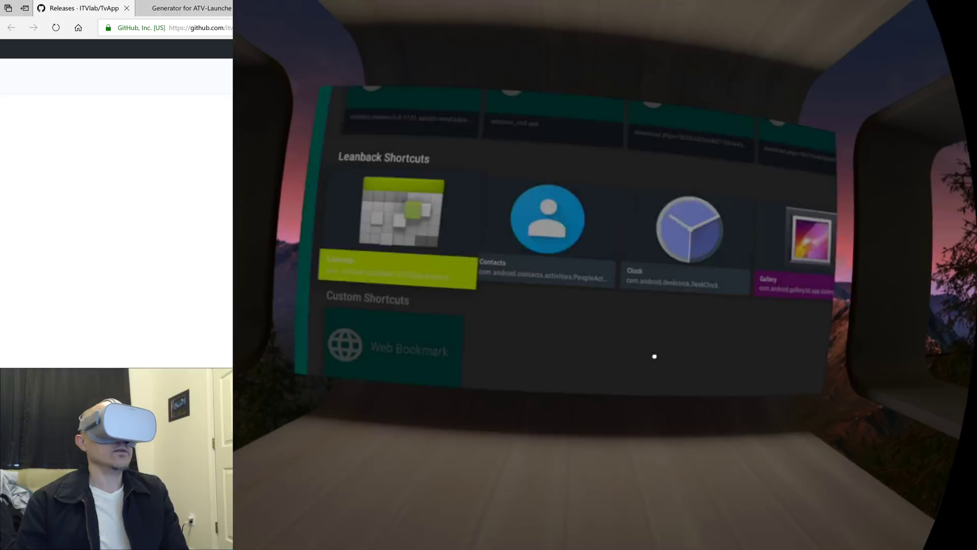
# Return from Tv App Repo to the Oculus TV app list and look through the Unknown Sources row for Firefox Focus.
pyautogui.press('Escape')
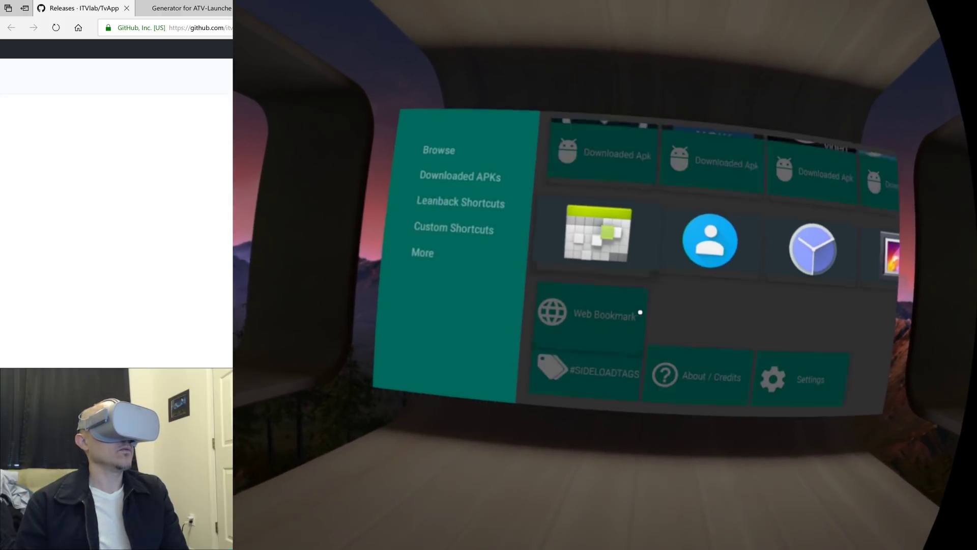
pyautogui.press('Escape')
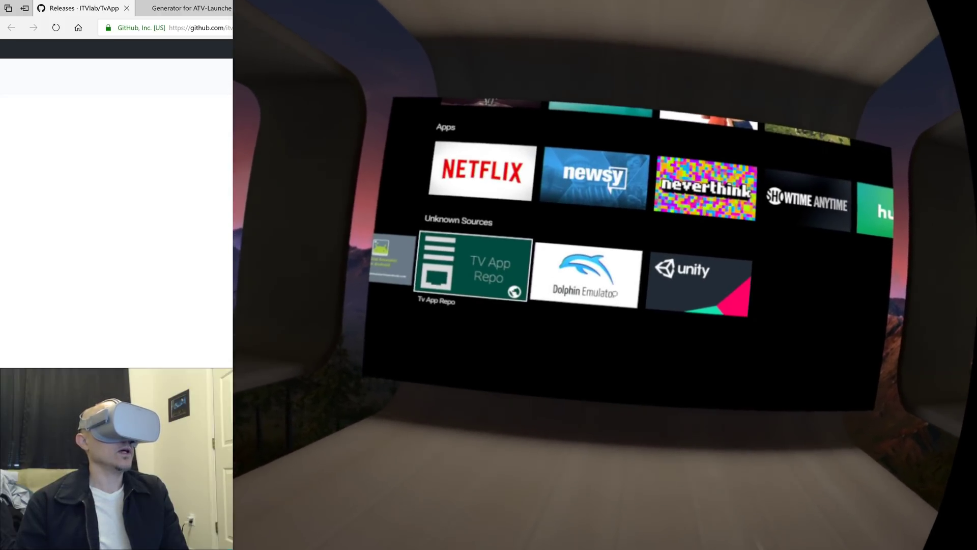
pyautogui.press('Left')
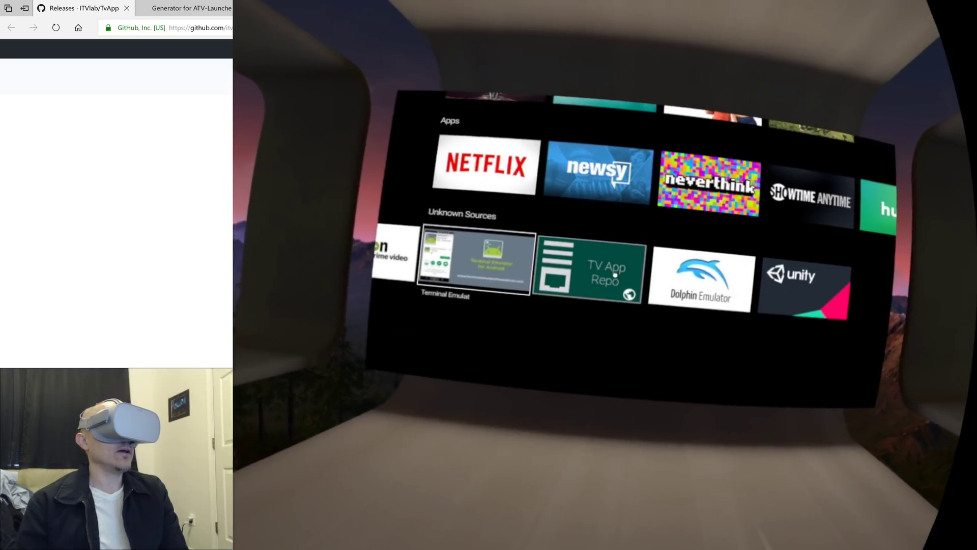
pyautogui.press('Right')
pyautogui.press('Right')
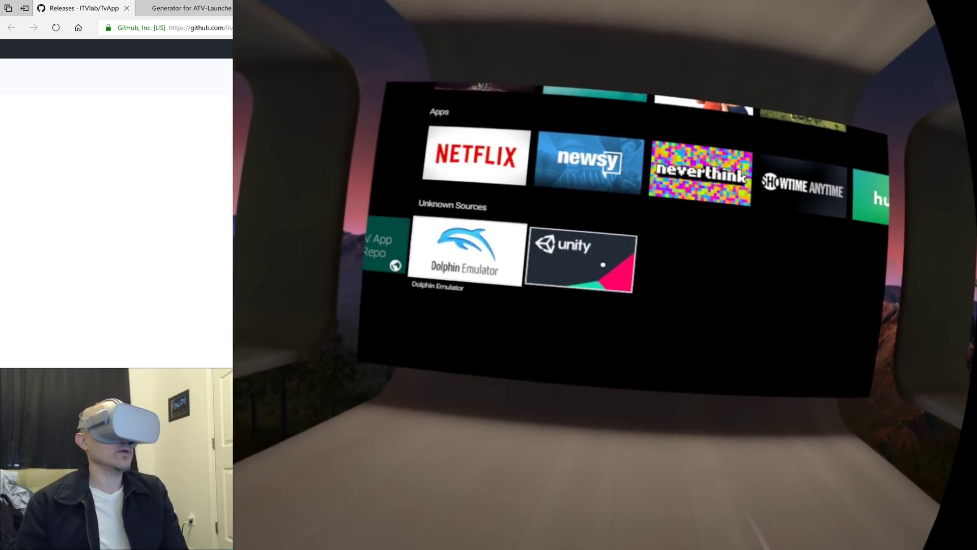
pyautogui.press('Right')
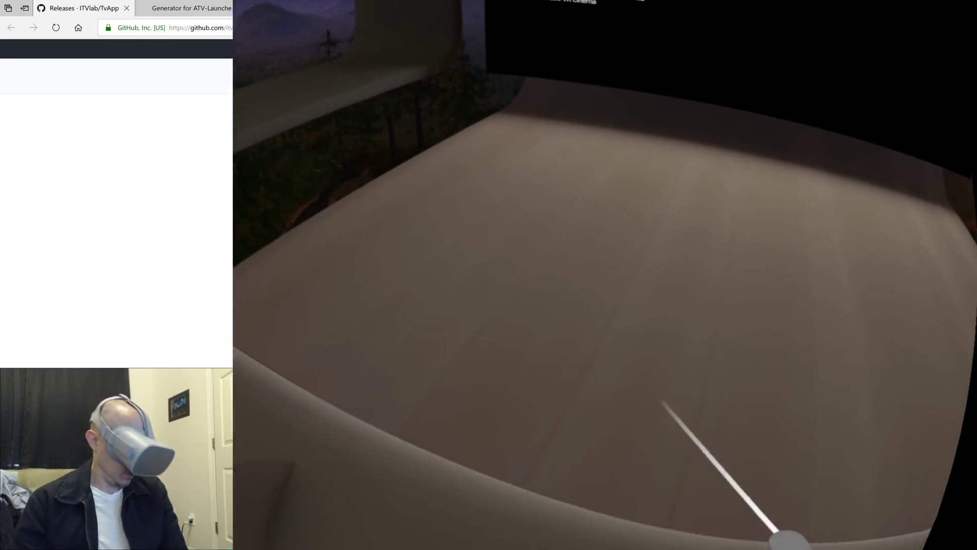
# Restart Oculus TV from the library and launch Firefox Focus from the Unknown Sources row.
pyautogui.press('Escape')
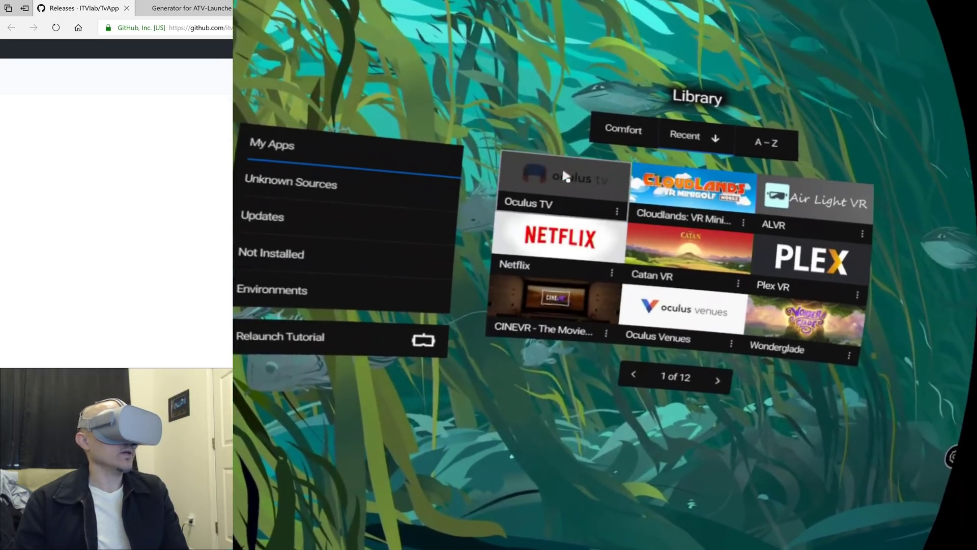
pyautogui.click(573, 178)
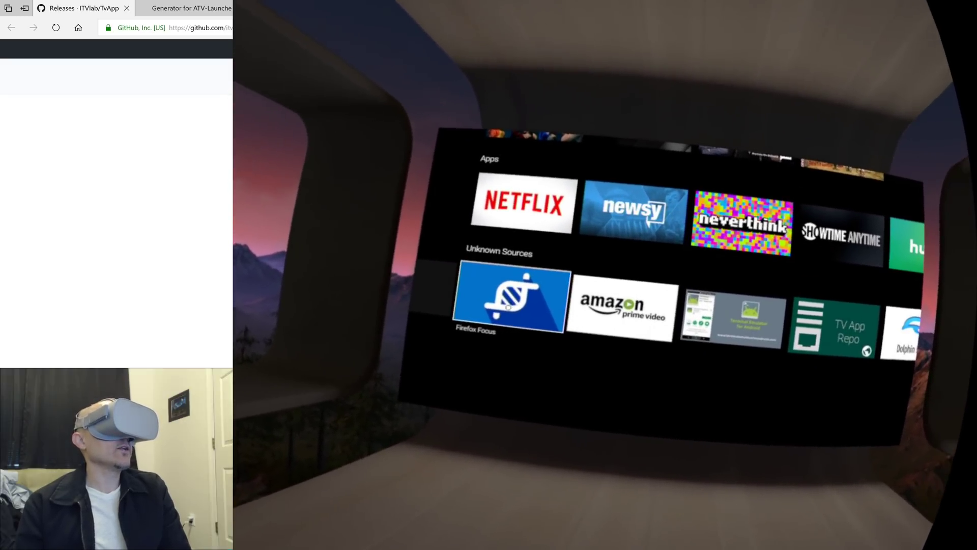
pyautogui.click(542, 273)
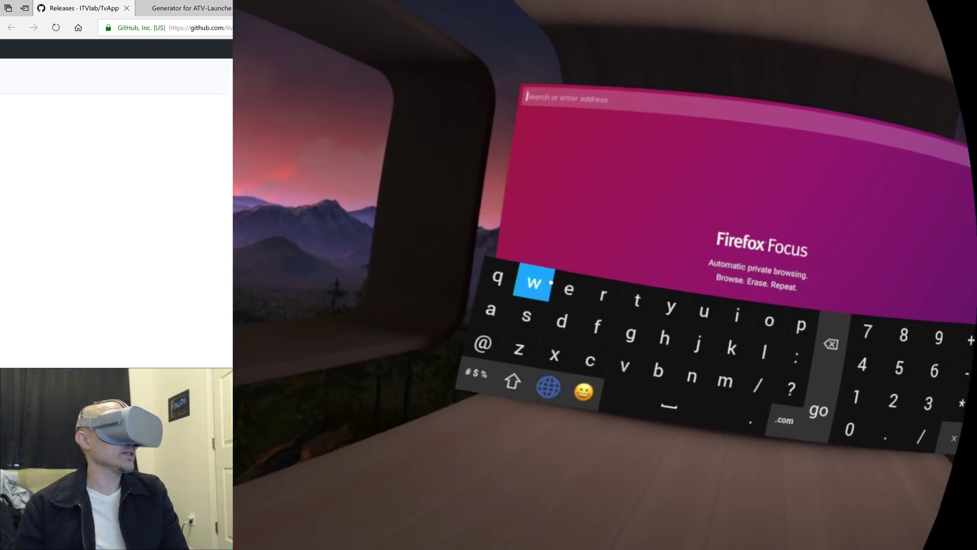
# Open ebay.com in Firefox Focus and dismiss the banner promoting the eBay app.
pyautogui.write('eb')
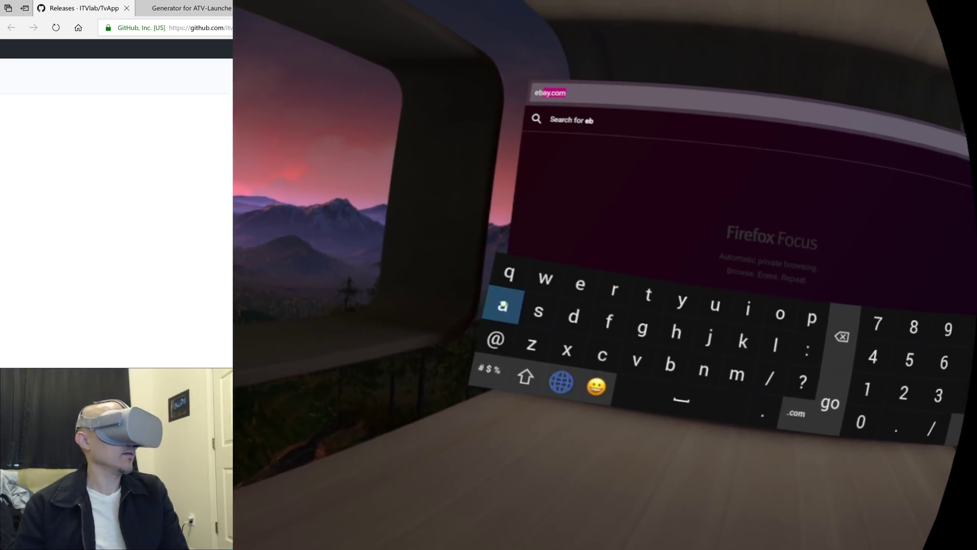
pyautogui.write('ay')
pyautogui.press('Return')
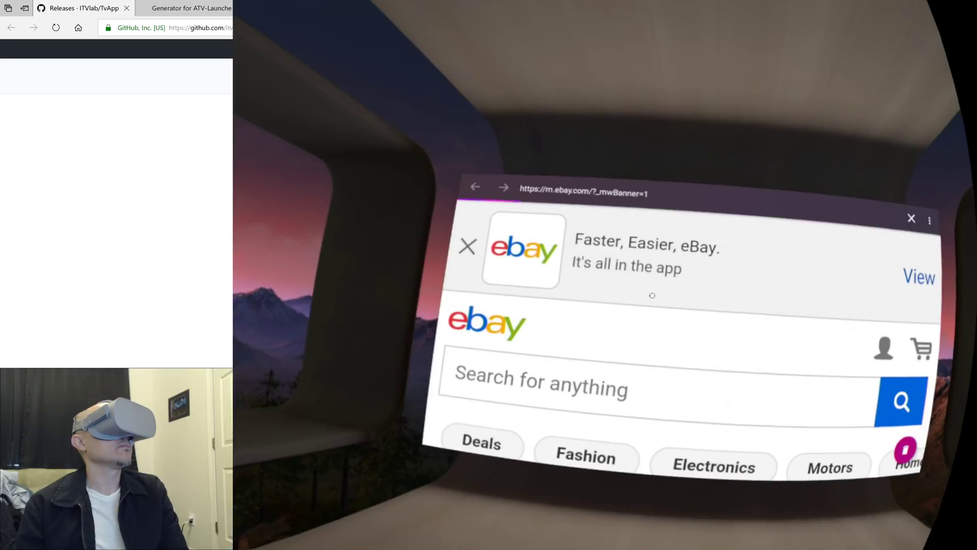
pyautogui.click(483, 244)
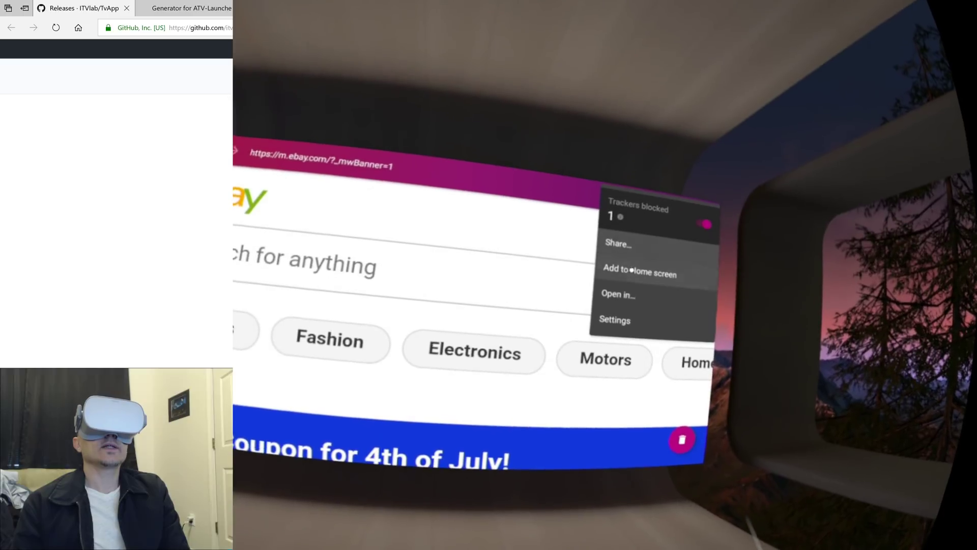
# Review the Firefox Focus settings for search, privacy, performance and Mozilla options.
pyautogui.press('Escape')
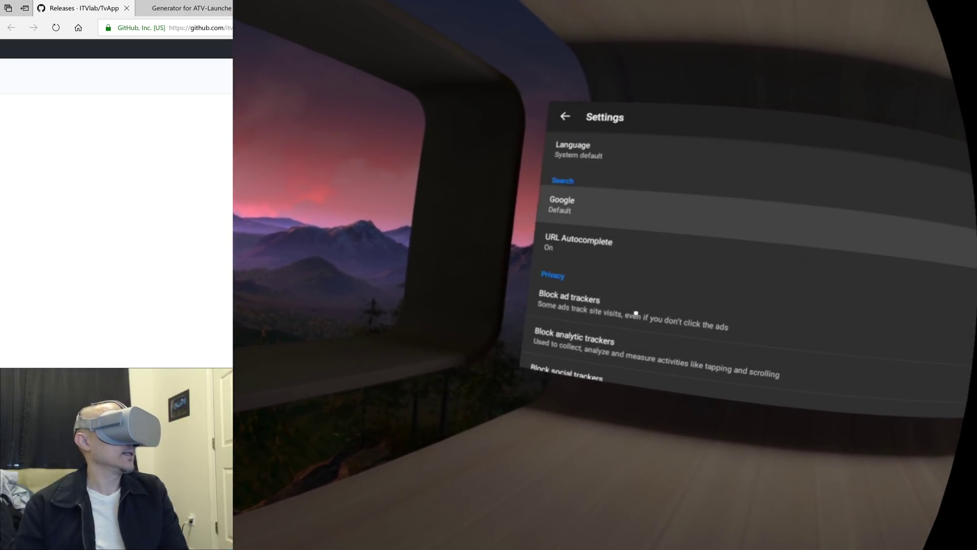
pyautogui.scroll(-3, 631, 315)
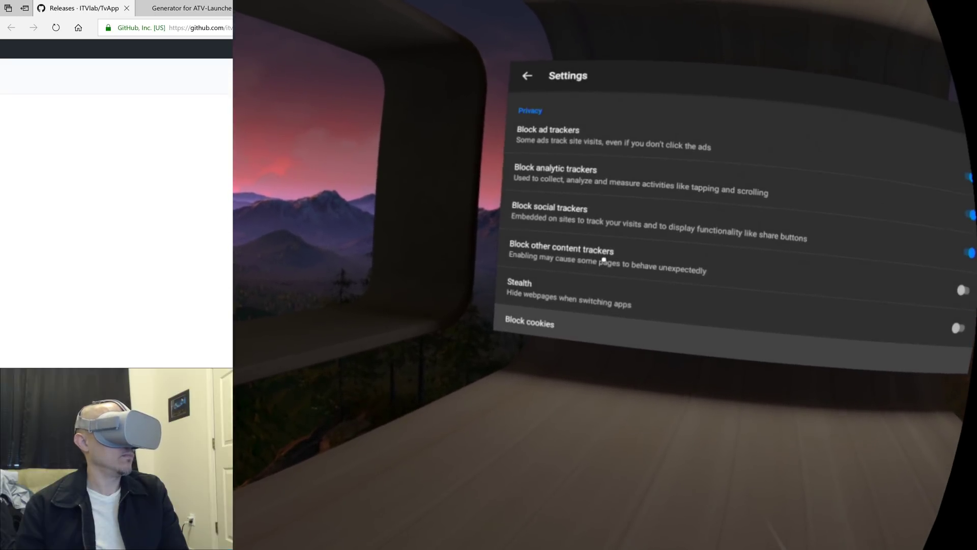
pyautogui.scroll(-2, 605, 259)
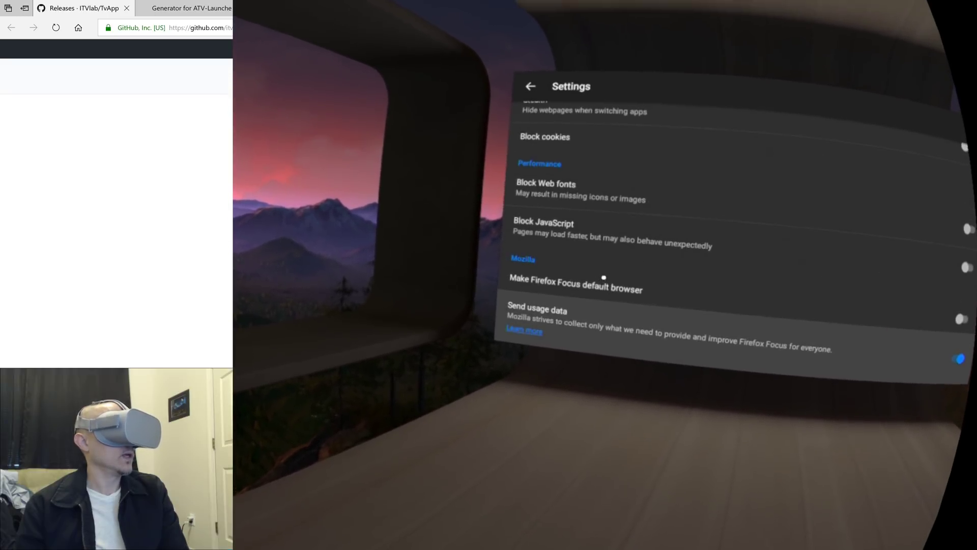
pyautogui.scroll(-3, 604, 269)
pyautogui.scroll(-1, 618, 290)
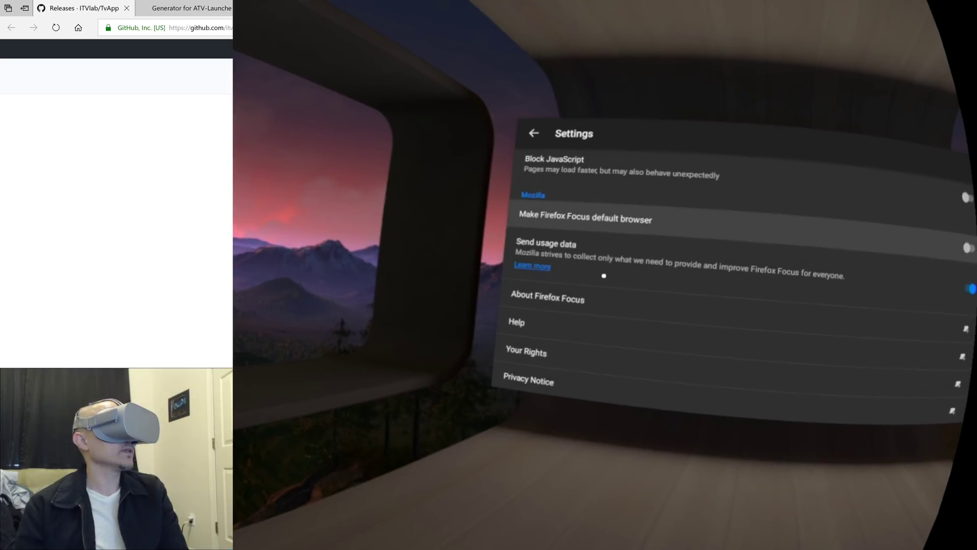
pyautogui.scroll(3, 583, 281)
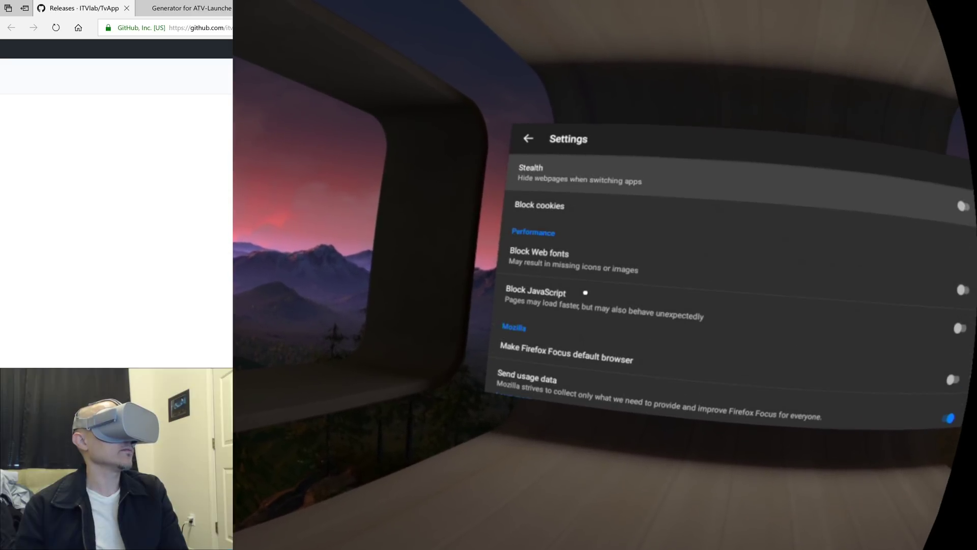
pyautogui.scroll(3, 541, 351)
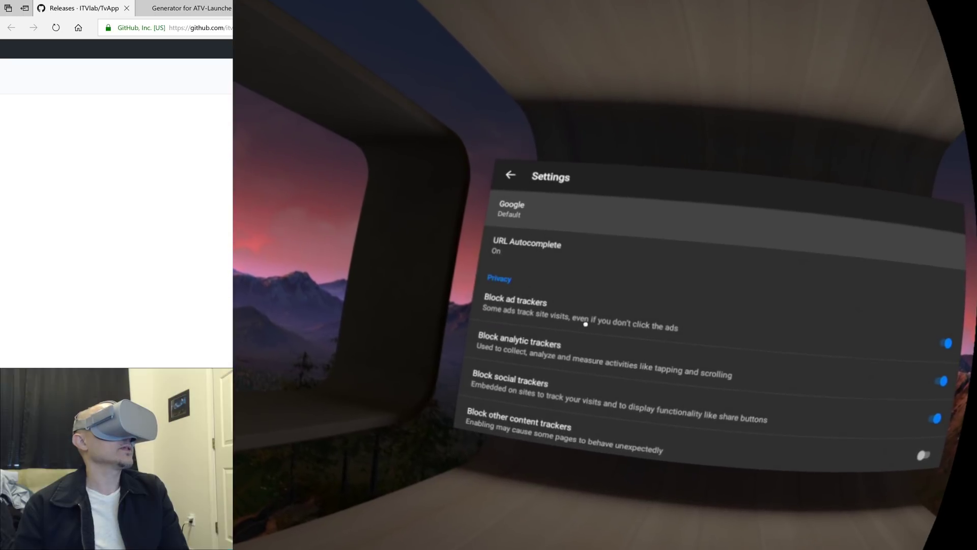
pyautogui.scroll(2, 575, 321)
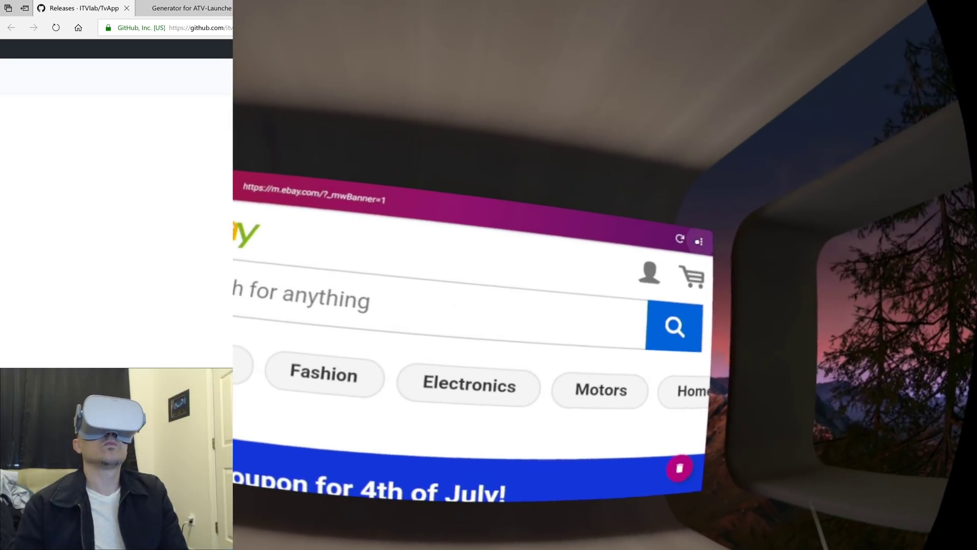
# View the Firefox Focus options menu on the eBay page, close it and leave the browser.
pyautogui.click(705, 246)
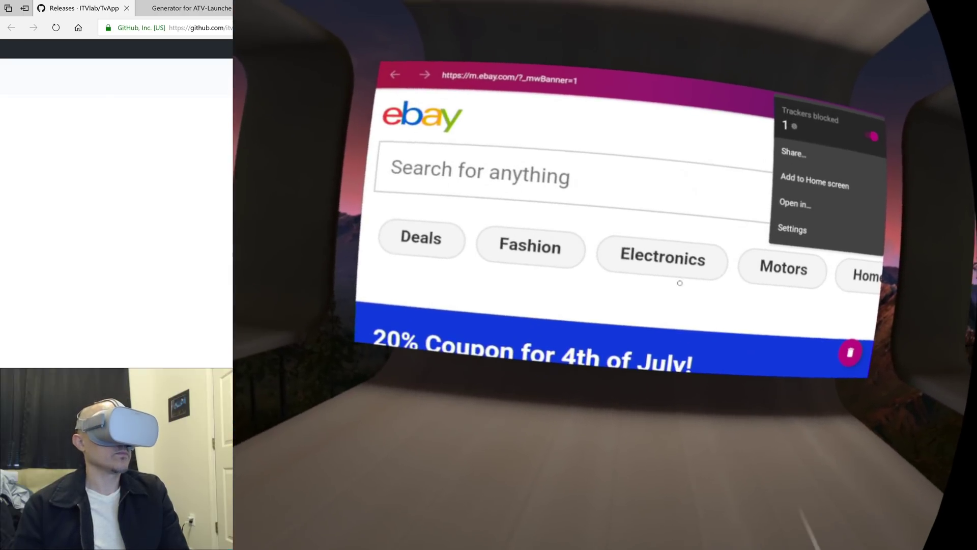
pyautogui.press('Escape')
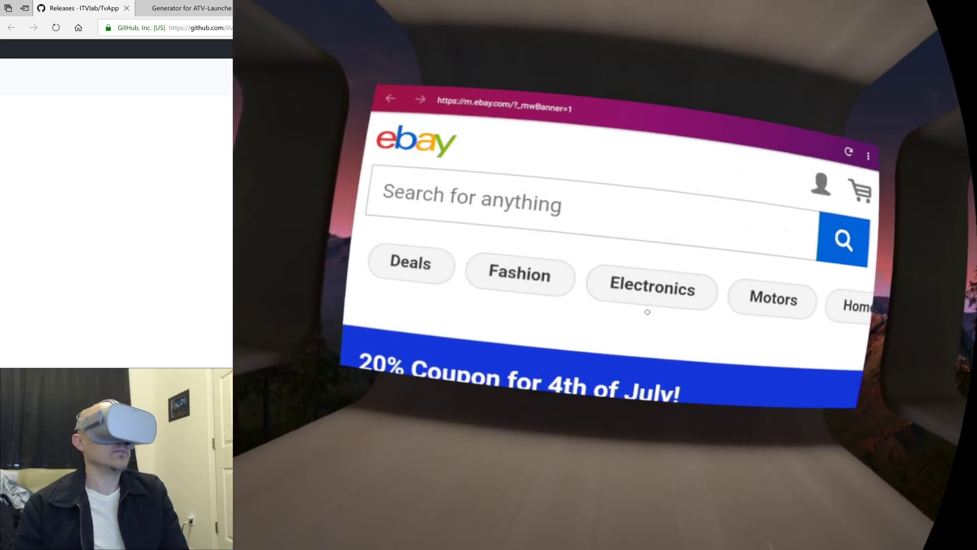
pyautogui.press('Escape')
pyautogui.press('Escape')
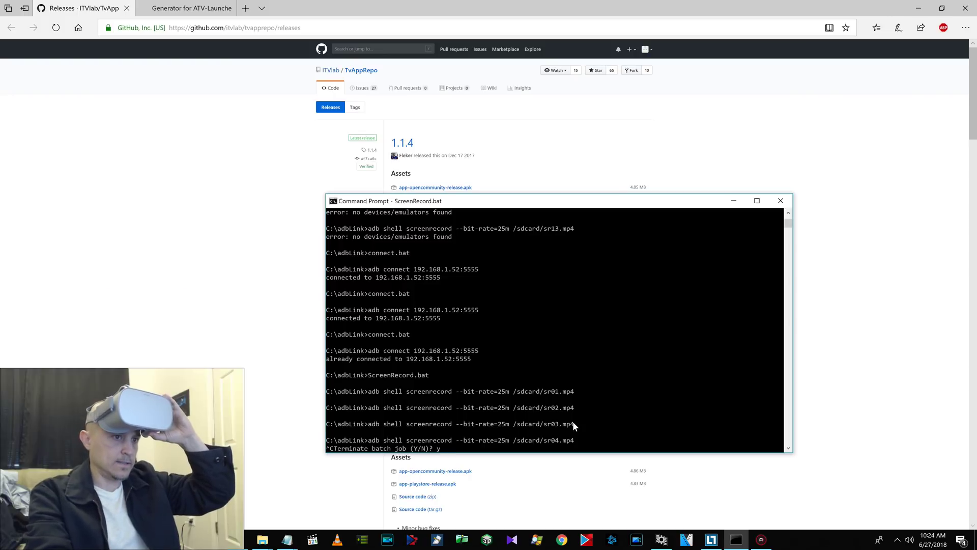
# Switch to the Command Prompt and confirm terminating the ScreenRecord.bat batch job.
pyautogui.write('y')
pyautogui.press('Return')
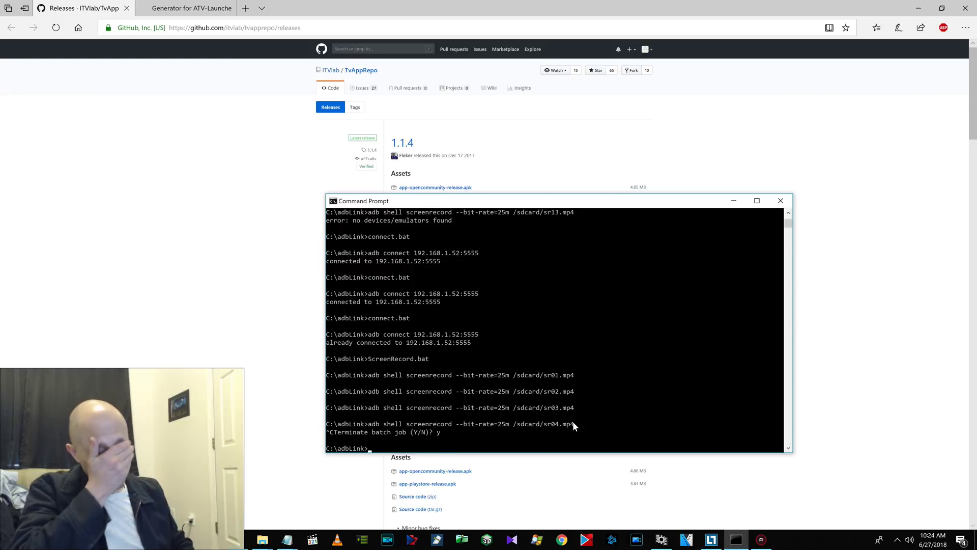